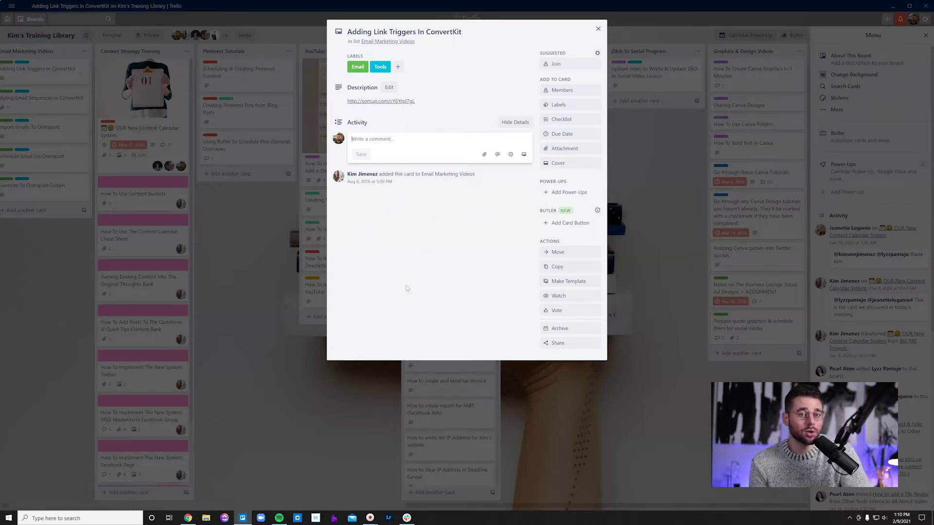
# Close the open training card, return to the boards overview and open the CMH - Pod & YT Content board
pyautogui.click(418, 320)
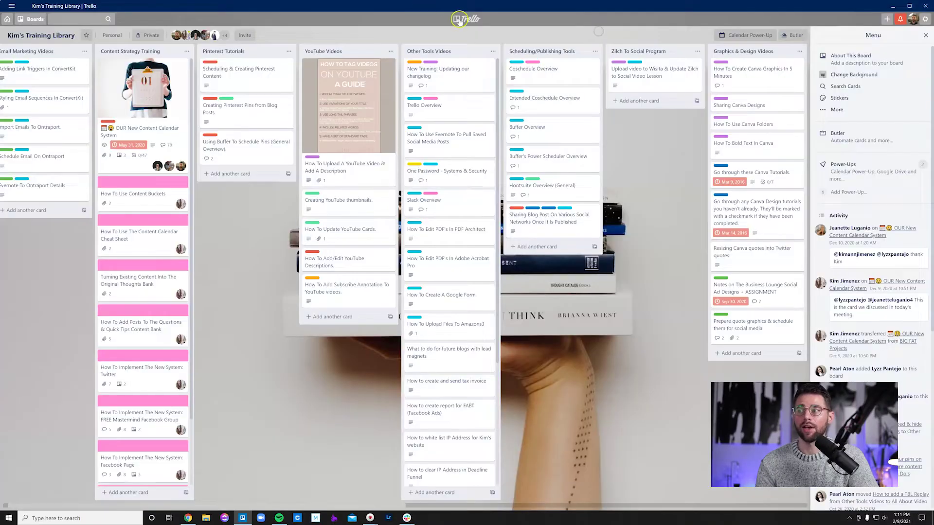
pyautogui.click(459, 20)
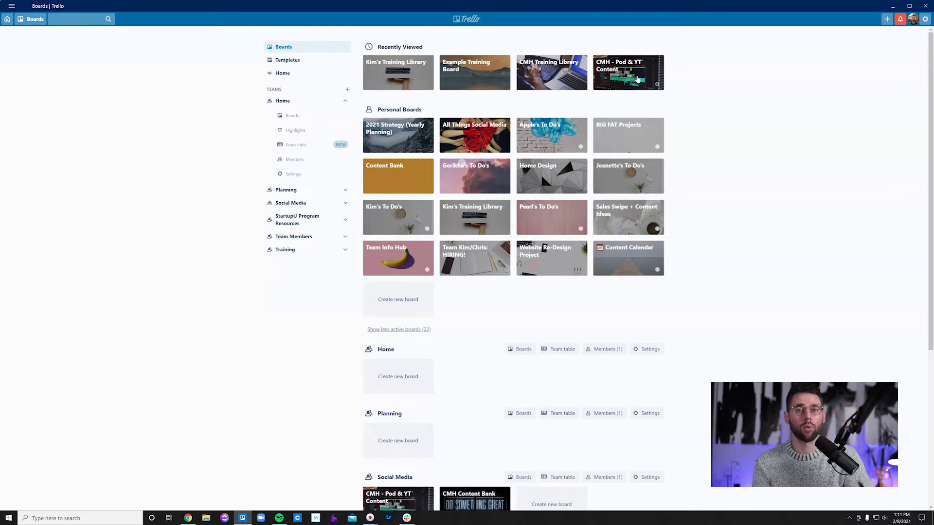
pyautogui.click(638, 79)
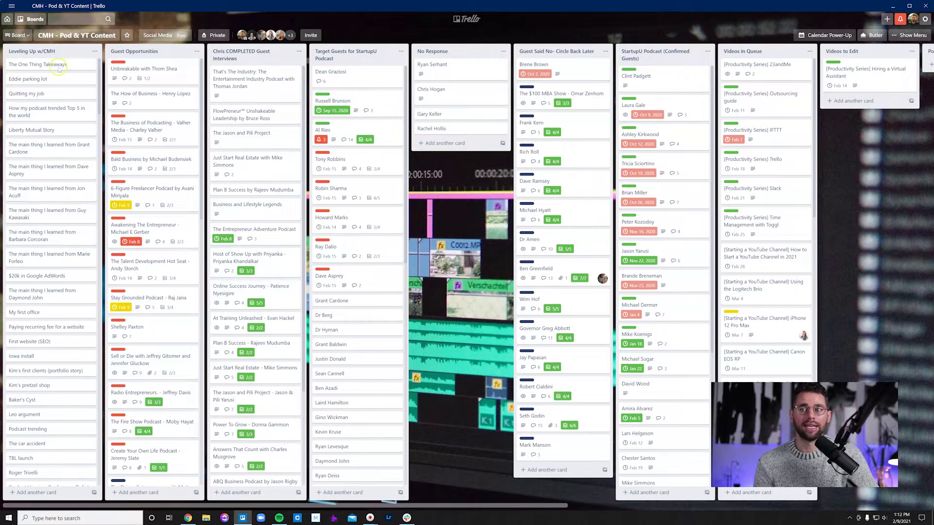
# Look through the topic ideas in the Leveling Up w/CMH list and view the Zapier card's details
pyautogui.scroll(-5, 51, 222)
pyautogui.scroll(-10, 51, 223)
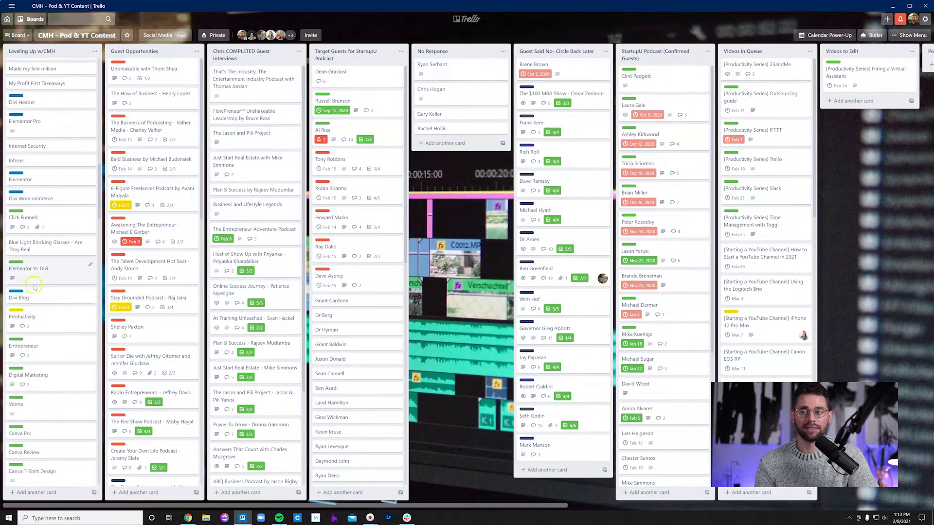
pyautogui.scroll(-3, 35, 271)
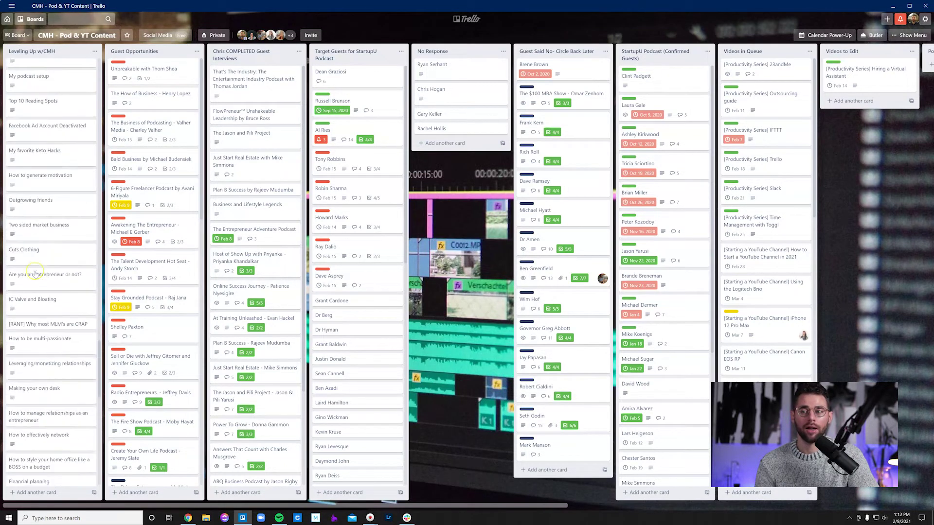
pyautogui.scroll(3, 35, 273)
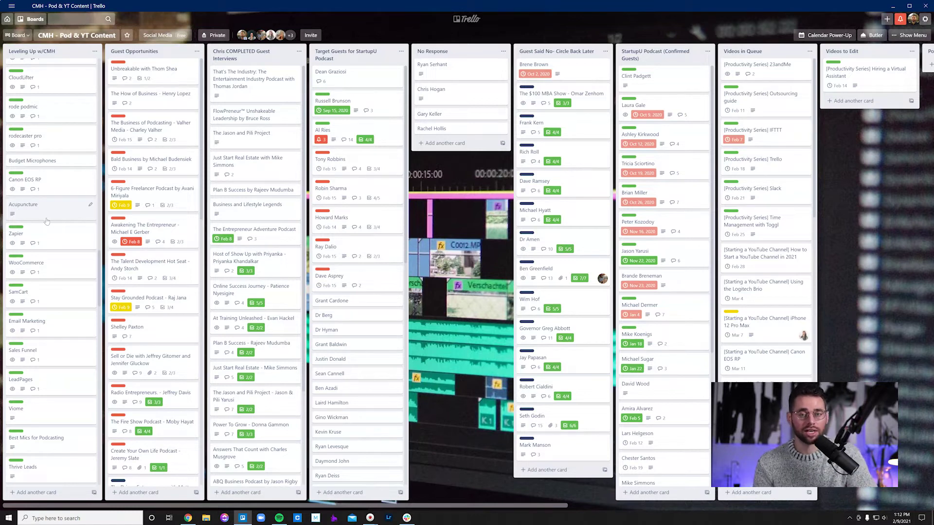
pyautogui.click(58, 238)
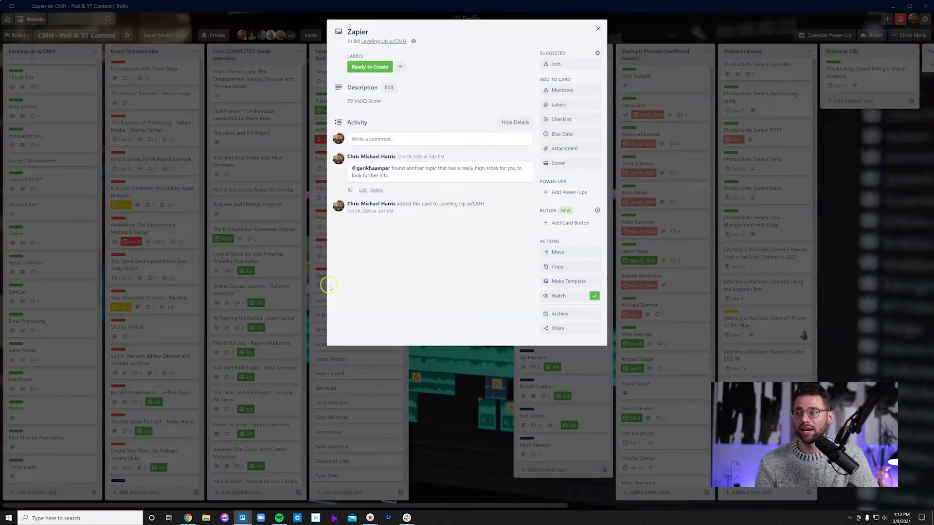
pyautogui.click(598, 26)
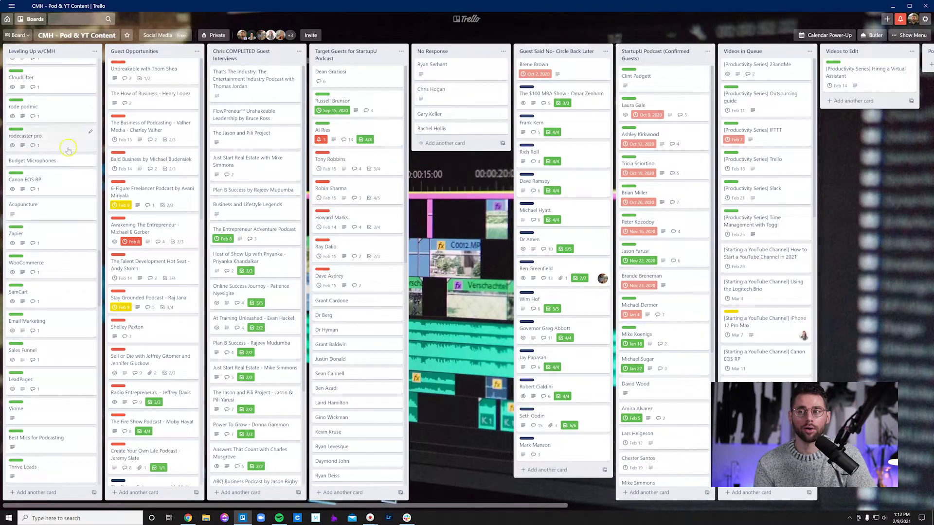
# Browse the Leveling Up w/CMH and Guest Opportunities lists and view The Business of Podcasting card's details
pyautogui.scroll(5, 58, 181)
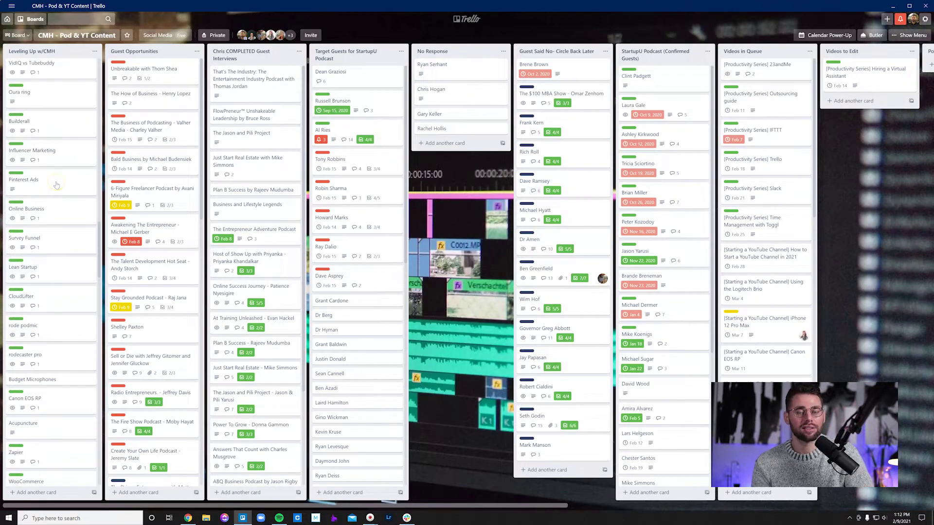
pyautogui.scroll(10, 56, 184)
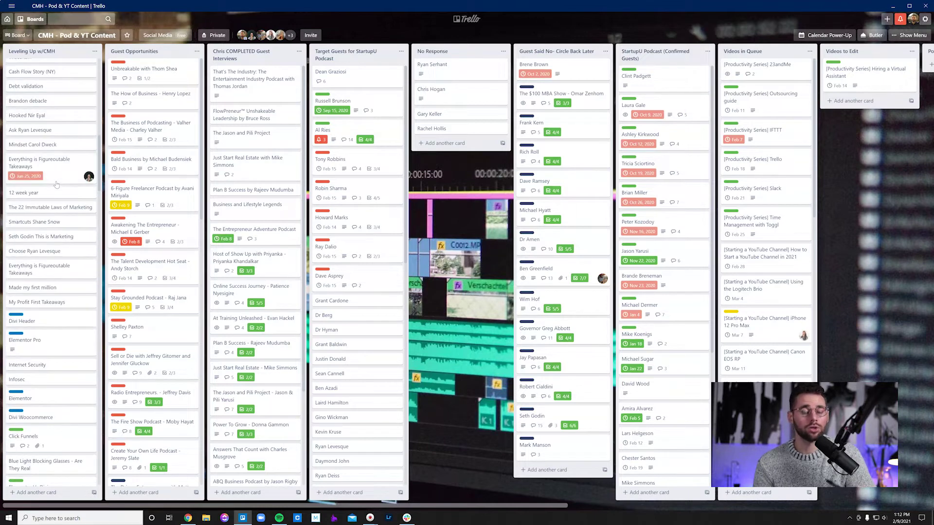
pyautogui.scroll(4, 57, 183)
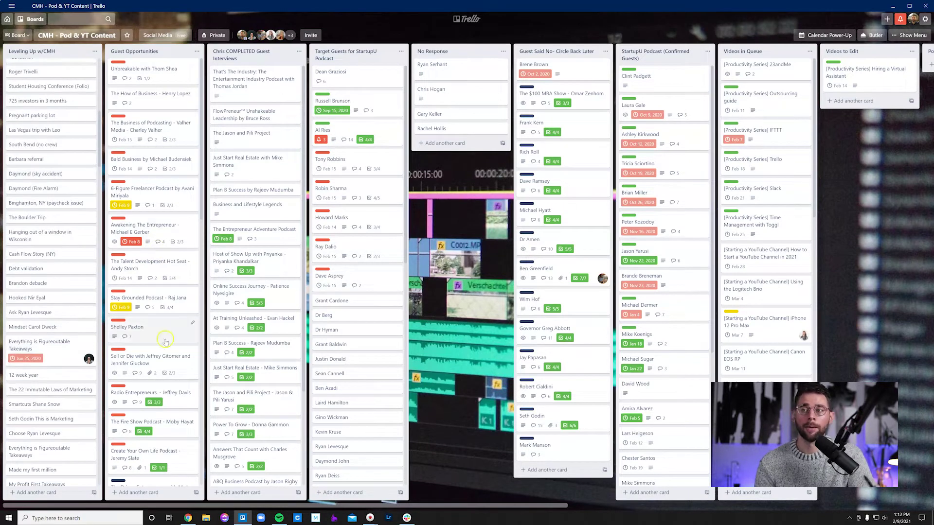
pyautogui.scroll(-3, 152, 216)
pyautogui.scroll(3, 152, 216)
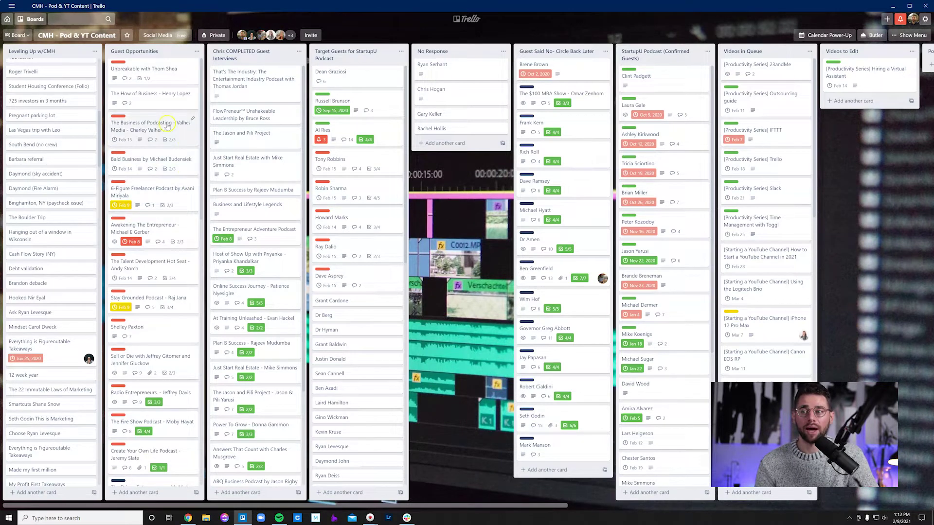
pyautogui.click(171, 125)
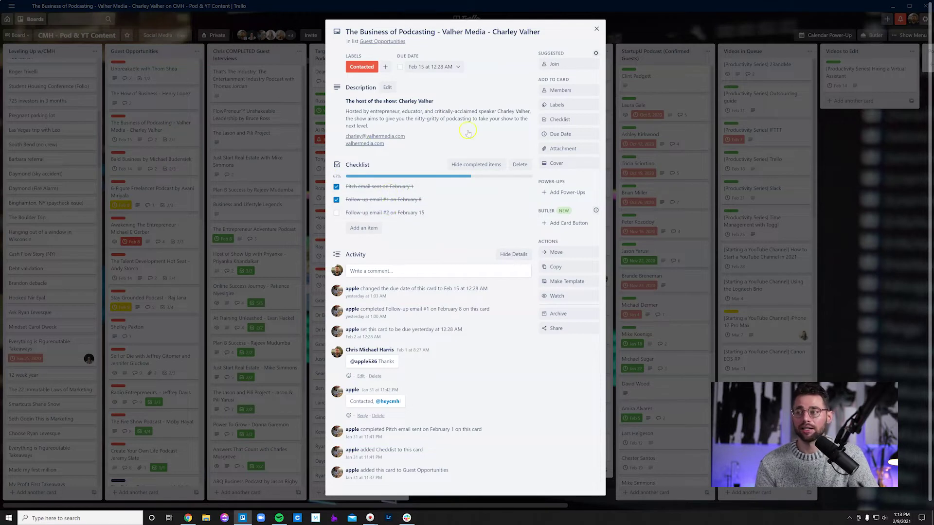
pyautogui.click(596, 29)
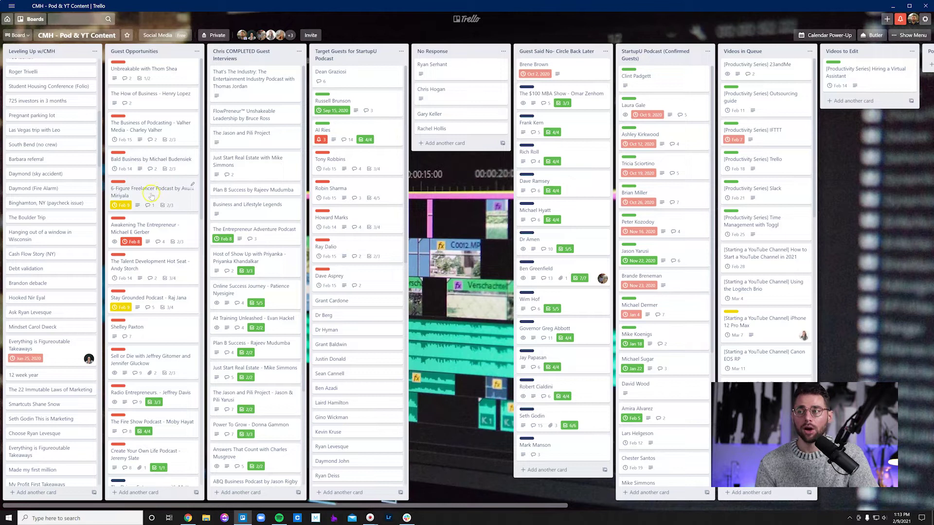
# Move the 6-Figure Freelancer Podcast card above the Bald Business card in the Guest Opportunities list
pyautogui.moveTo(151, 196); pyautogui.dragTo(151, 156)
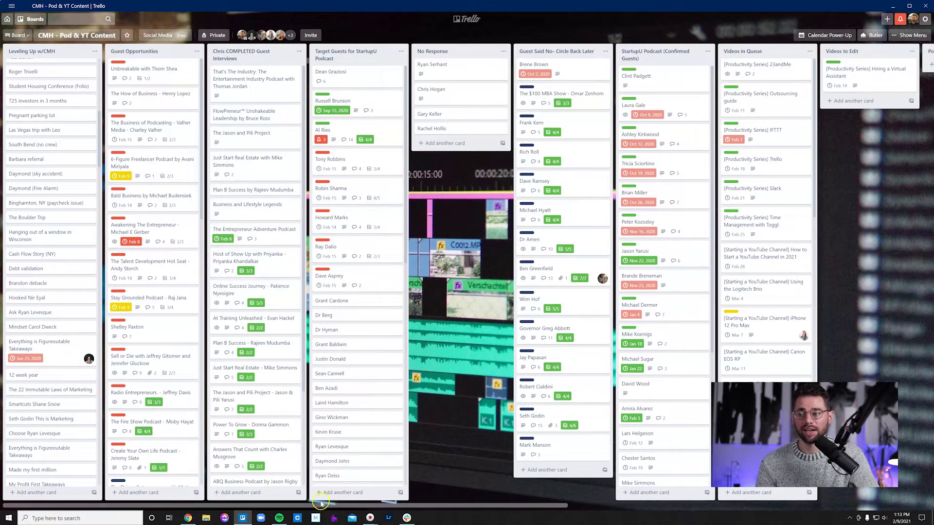
# Examine the scheduled video topics and due dates in the Videos in Queue list from start to end
pyautogui.moveTo(318, 507); pyautogui.dragTo(368, 507)
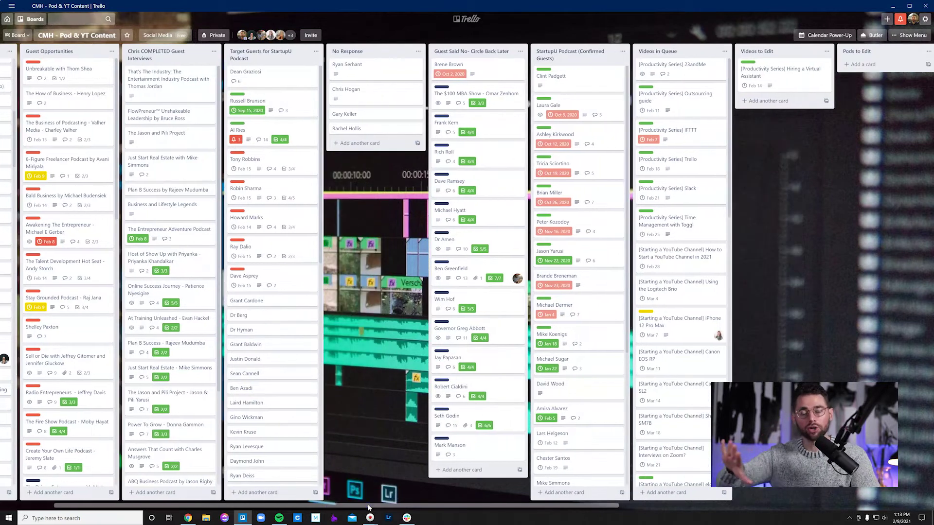
pyautogui.moveTo(368, 507); pyautogui.dragTo(634, 461)
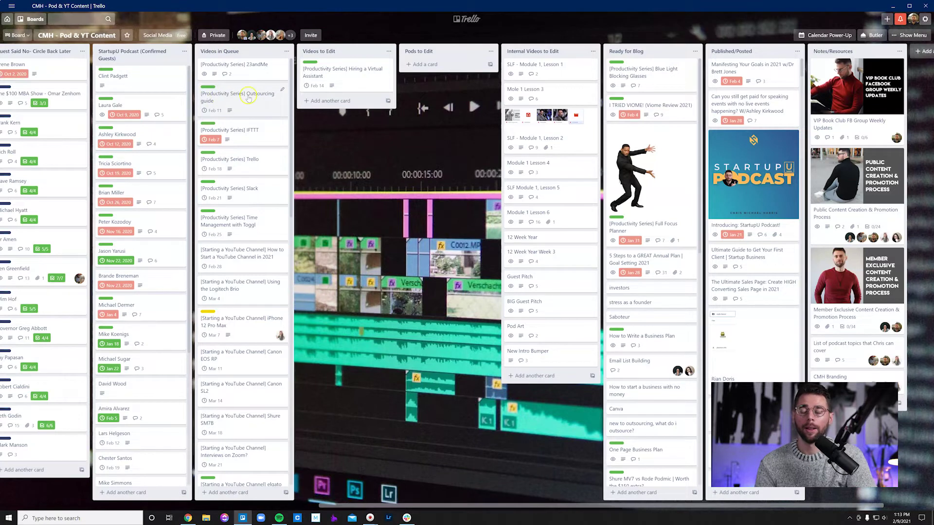
pyautogui.scroll(-10, 253, 139)
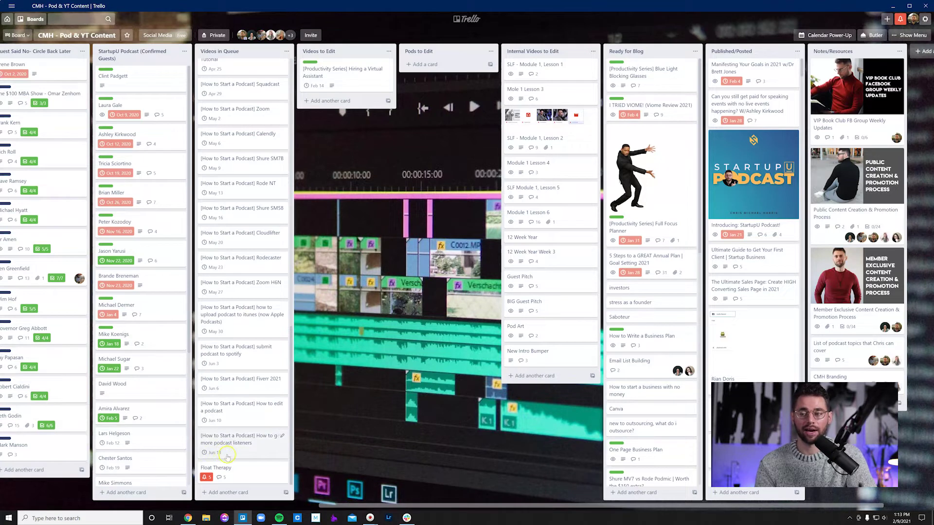
pyautogui.scroll(10, 248, 372)
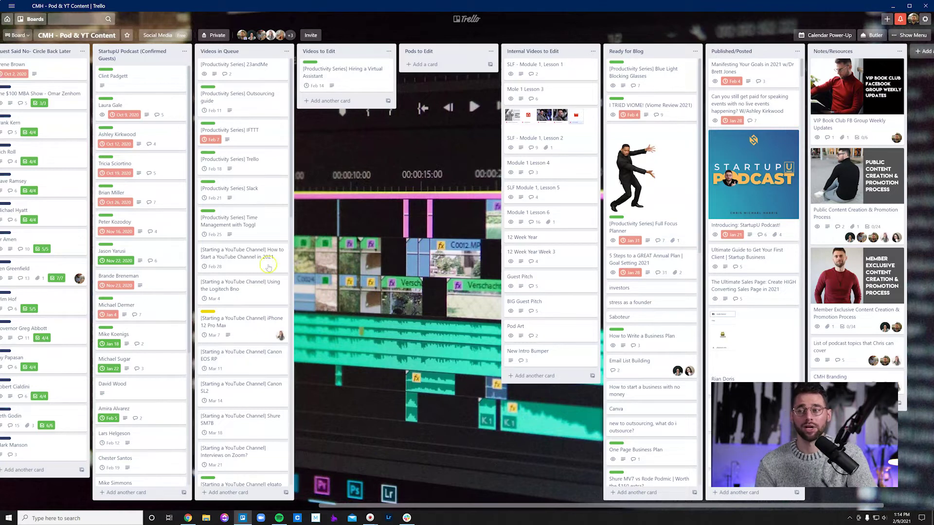
pyautogui.click(259, 324)
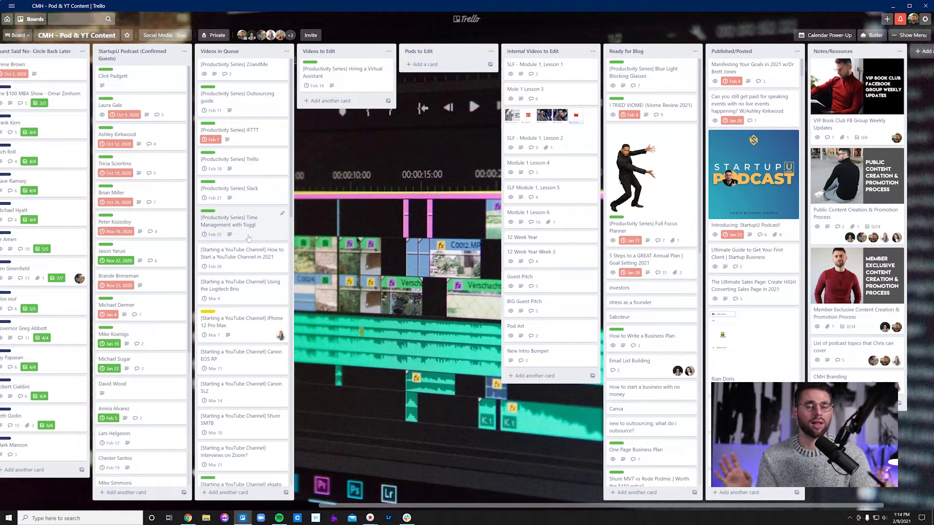
pyautogui.click(250, 199)
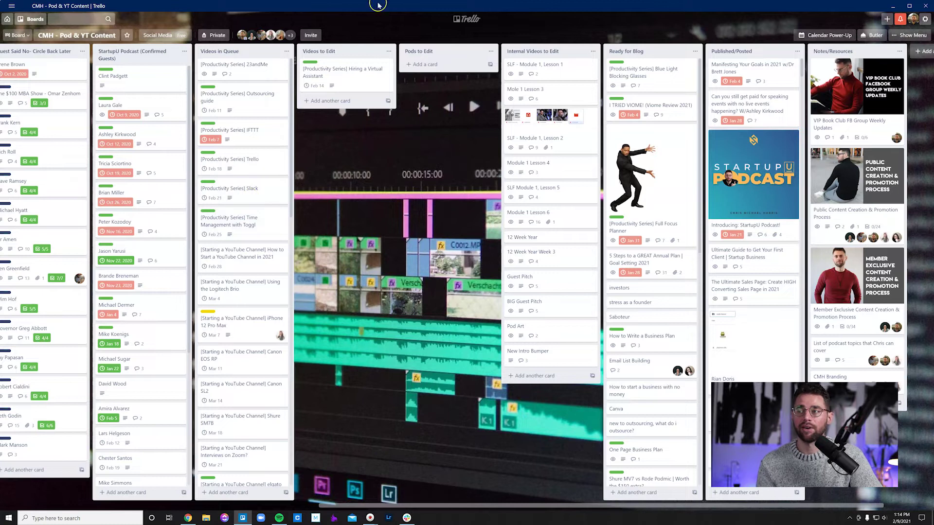
# Add a "Drive:" line at the end of the Hiring a Virtual Assistant card's description and save it
pyautogui.click(353, 81)
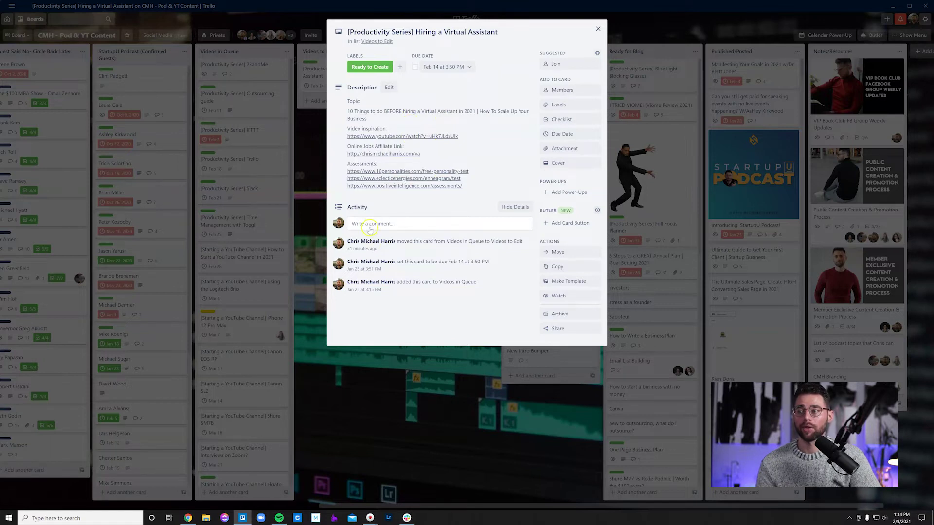
pyautogui.click(480, 186)
pyautogui.hotkey('ctrl', 'a')
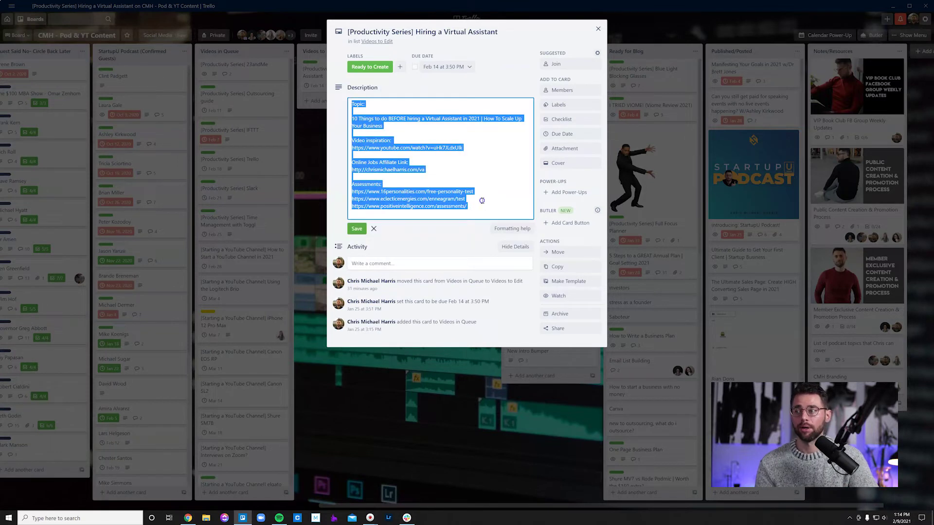
pyautogui.click(482, 205)
pyautogui.press('Return')
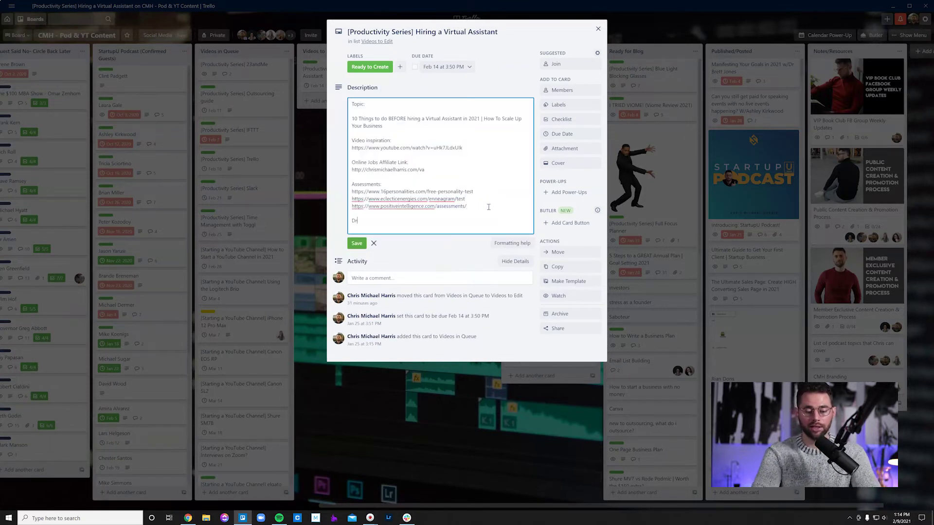
pyautogui.write('Drive:')
pyautogui.press('Return')
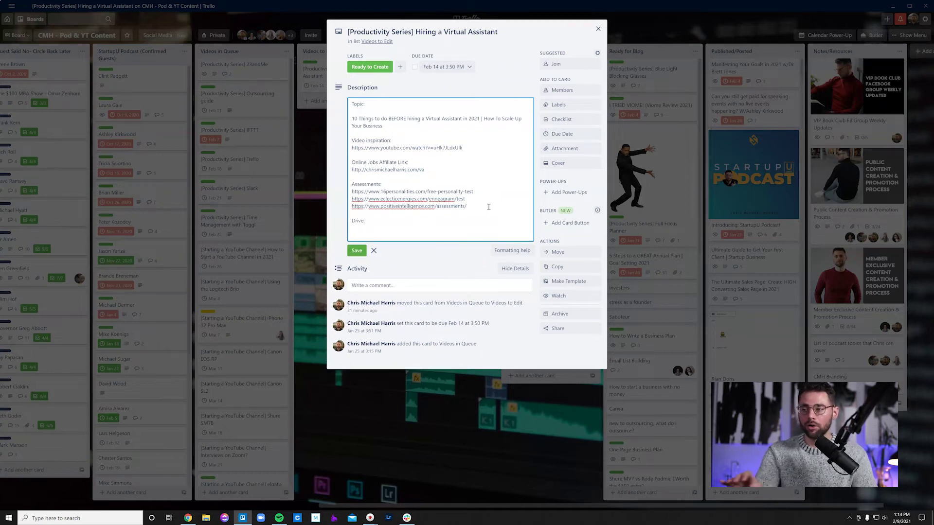
pyautogui.click(358, 252)
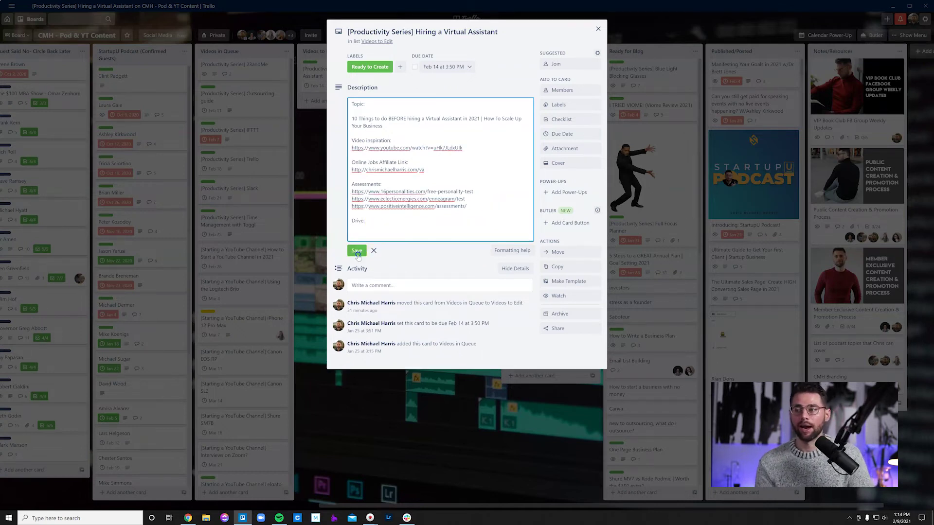
# Draft a comment mentioning the suggested team member on the Hiring a Virtual Assistant card, and close the card without posting it
pyautogui.click(364, 236)
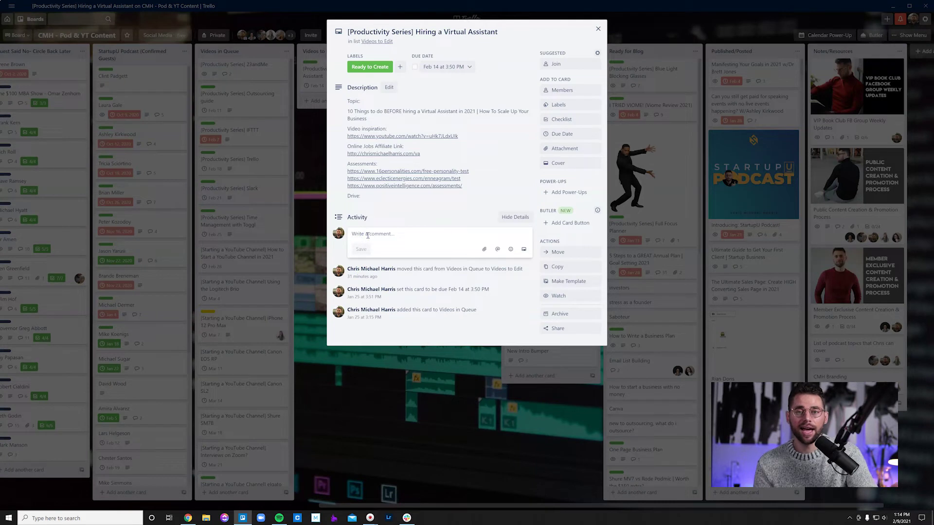
pyautogui.write('@aj')
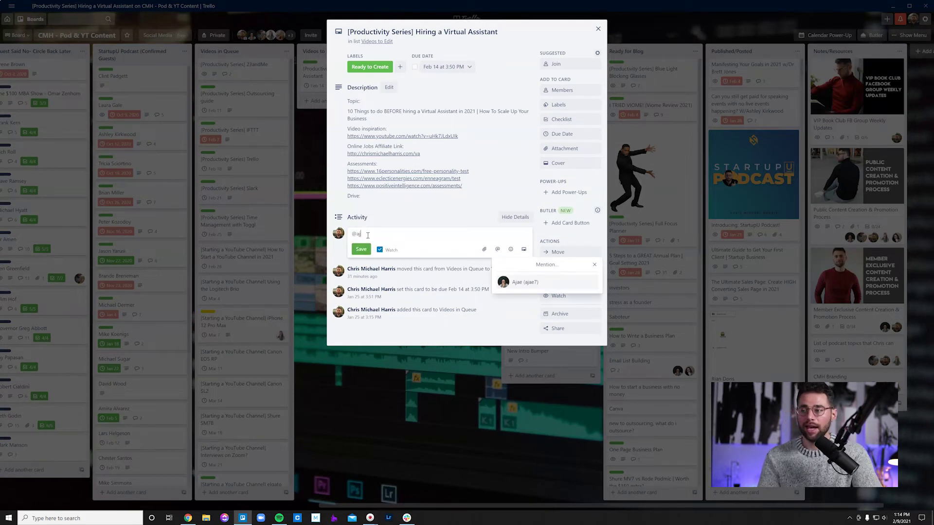
pyautogui.click(520, 281)
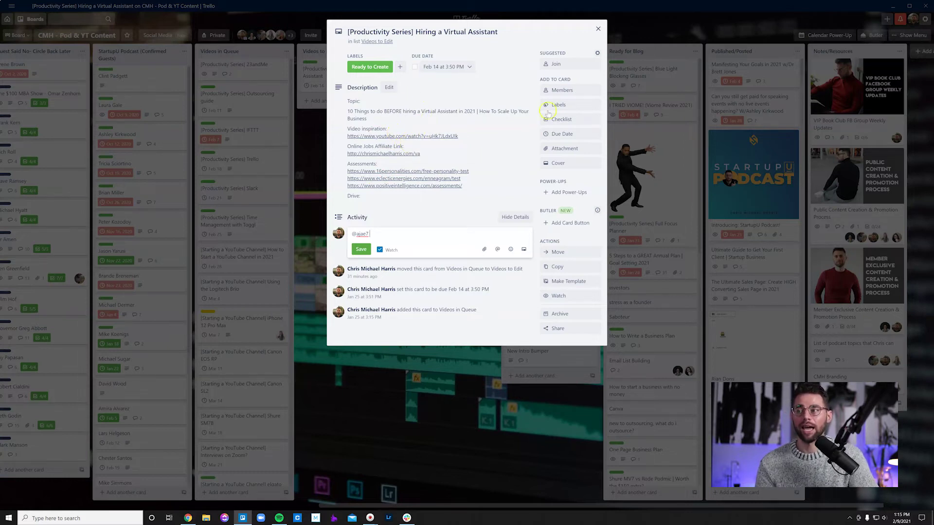
pyautogui.click(599, 28)
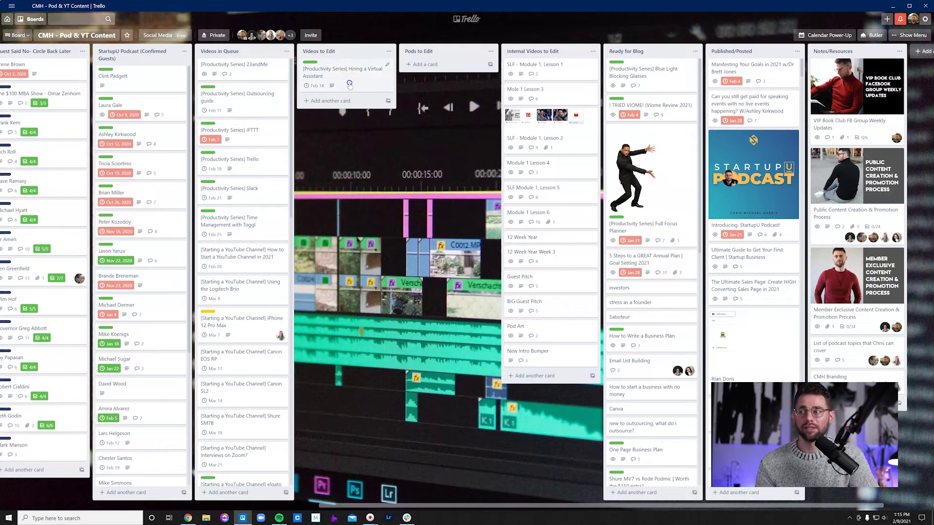
# Move the Hiring a Virtual Assistant card from Videos to Edit to Ready for Blog and back again
pyautogui.moveTo(350, 85); pyautogui.dragTo(670, 90)
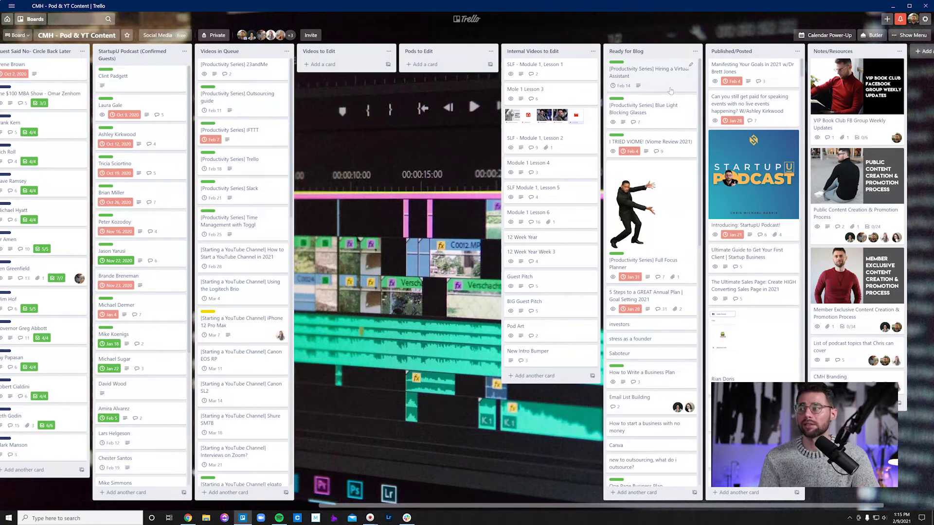
pyautogui.moveTo(671, 84); pyautogui.dragTo(361, 80)
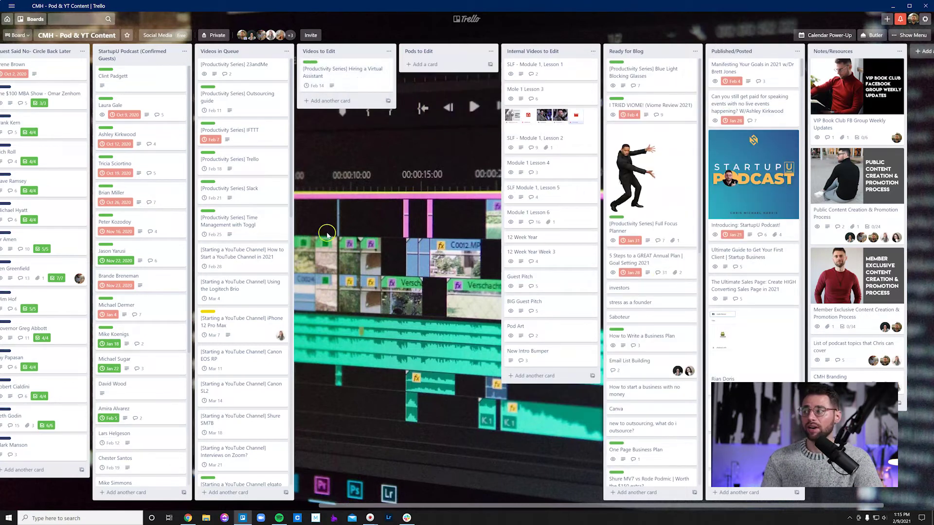